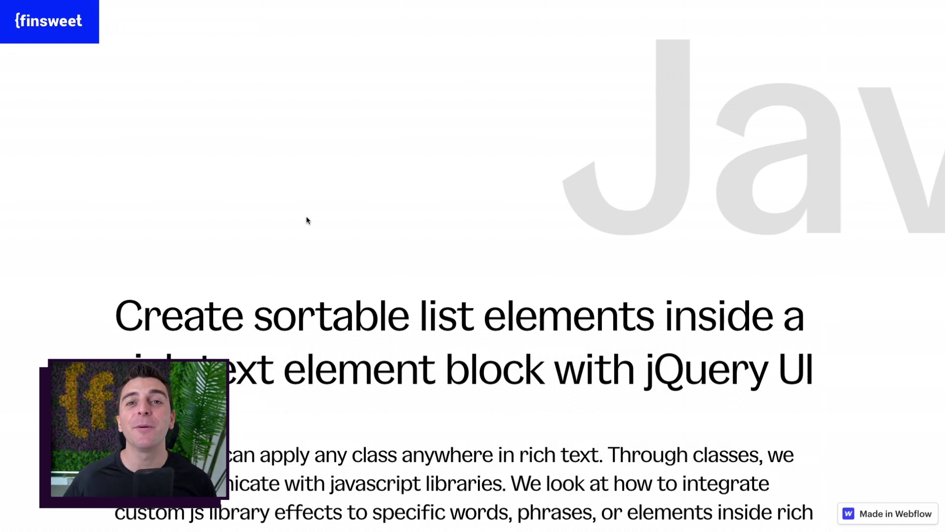
Scroll the published page down to the Demo section listing List 1 through List 6.
{"action": "scroll", "coordinate": [307, 220], "scroll_direction": "down", "scroll_amount": 5}
{"action": "scroll", "coordinate": [307, 221], "scroll_direction": "down", "scroll_amount": 7}
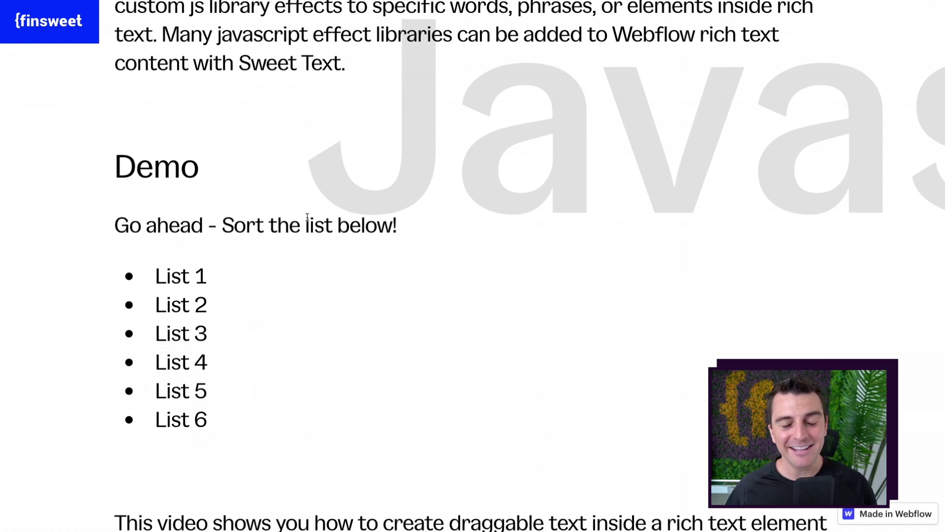
{"action": "scroll", "coordinate": [307, 217], "scroll_direction": "down", "scroll_amount": 1}
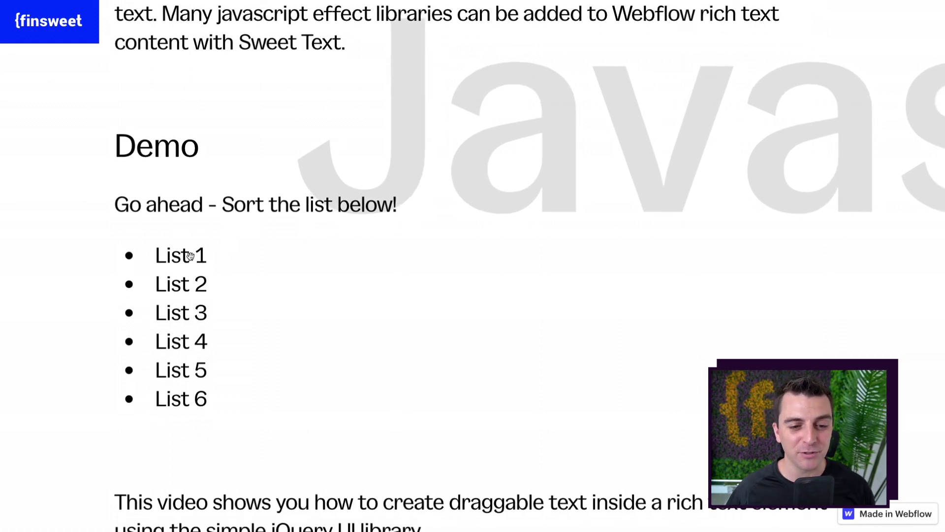
Drag List 1 below List 4 and List 6 upward, giving the order List 4, 5, 6, 3, 1, 2.
{"action": "mouse_move", "coordinate": [190, 255]}
{"action": "left_mouse_down"}
{"action": "mouse_move", "coordinate": [194, 346]}
{"action": "mouse_move", "coordinate": [187, 249]}
{"action": "left_mouse_up"}
{"action": "left_click_drag", "start_coordinate": [179, 398], "coordinate": [186, 260]}
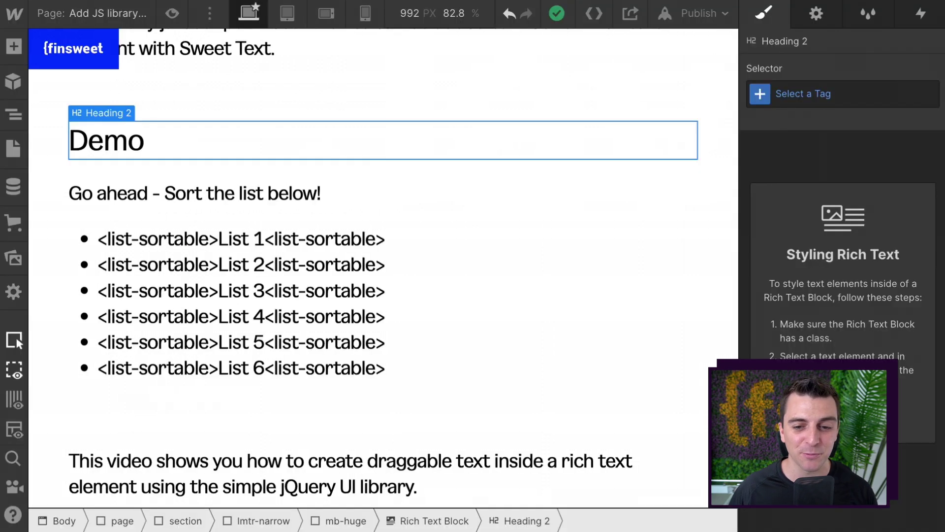
{"action": "scroll", "coordinate": [355, 116], "scroll_direction": "down", "scroll_amount": 2}
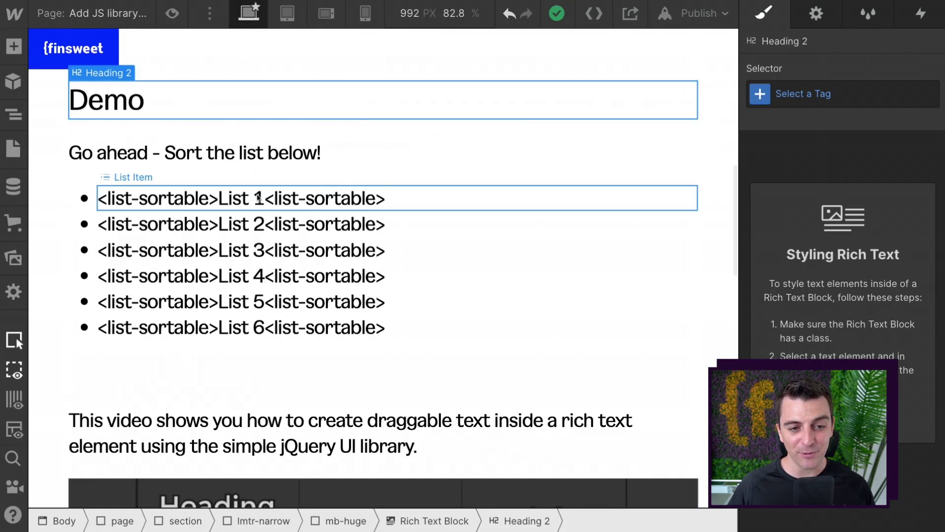
{"action": "left_click", "coordinate": [337, 173]}
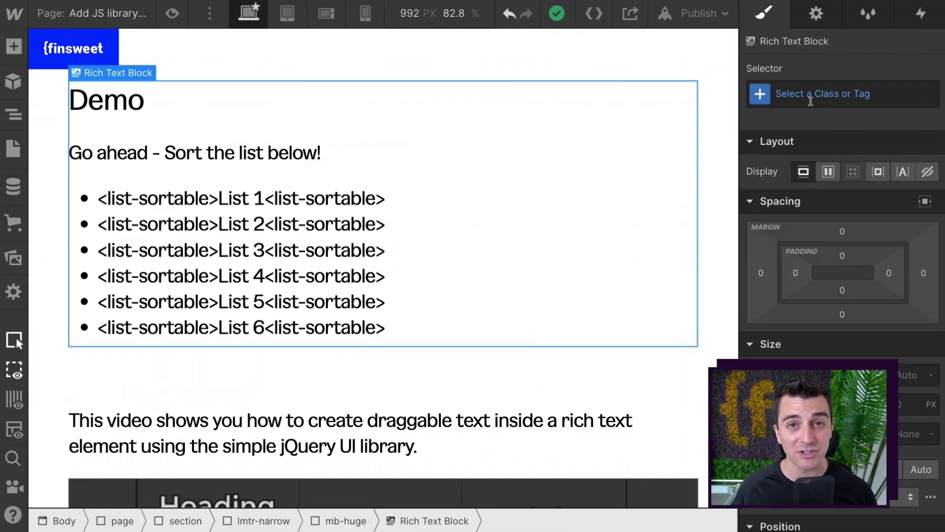
{"action": "left_click", "coordinate": [167, 199]}
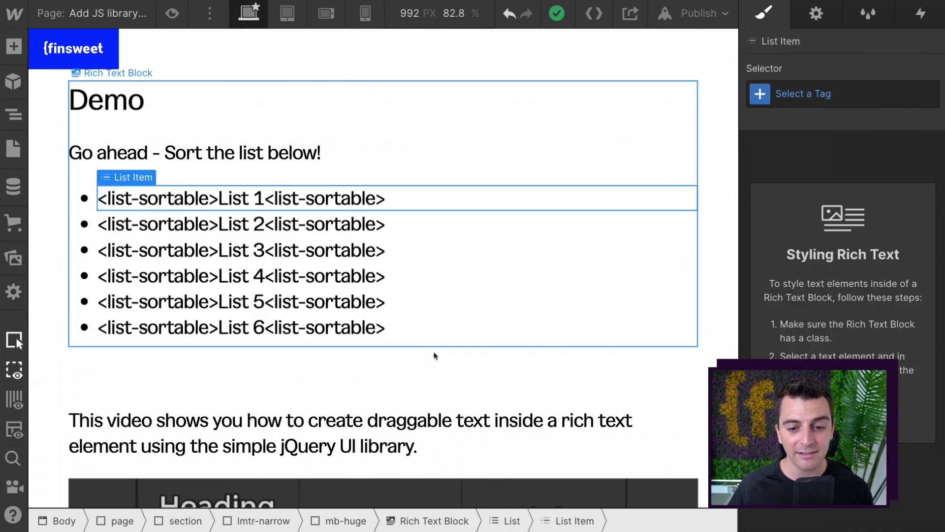
{"action": "left_click", "coordinate": [326, 222]}
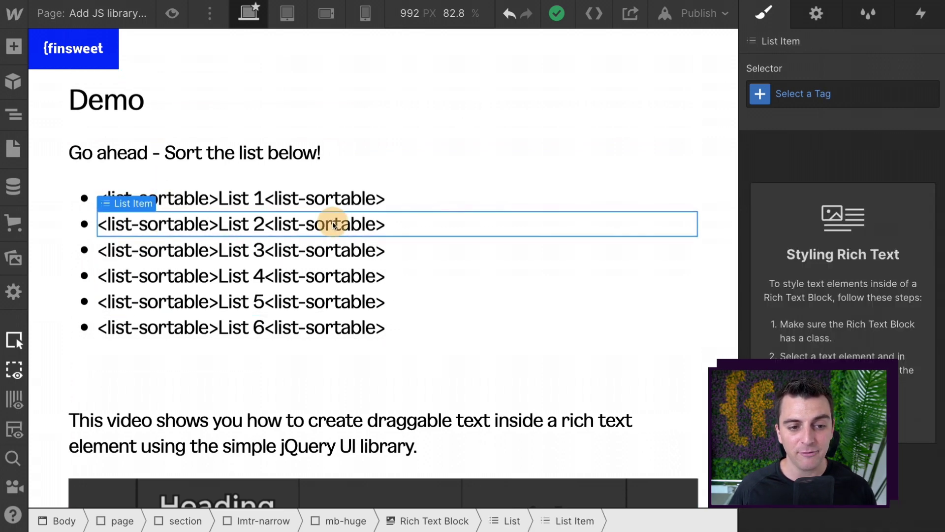
{"action": "left_click", "coordinate": [327, 250]}
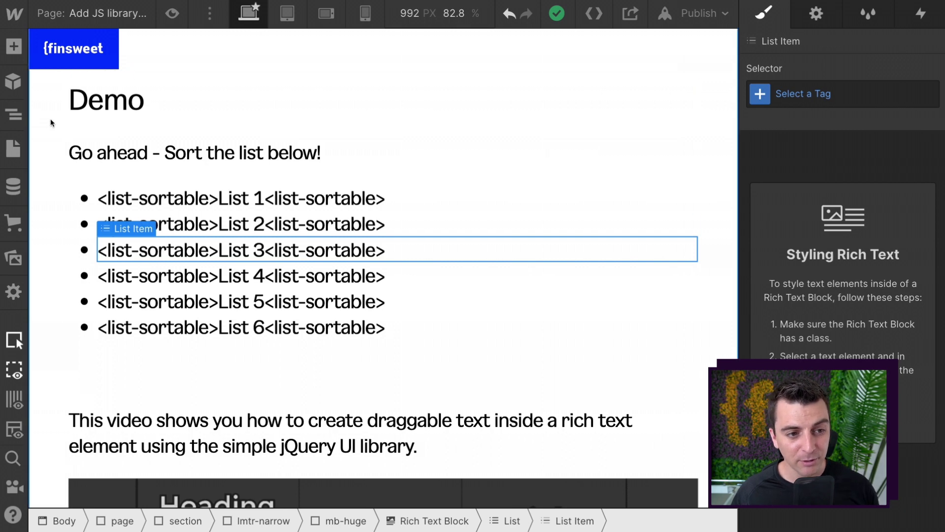
Open the sortable list page's settings from the Pages panel and scroll to its custom code.
{"action": "left_click", "coordinate": [13, 147]}
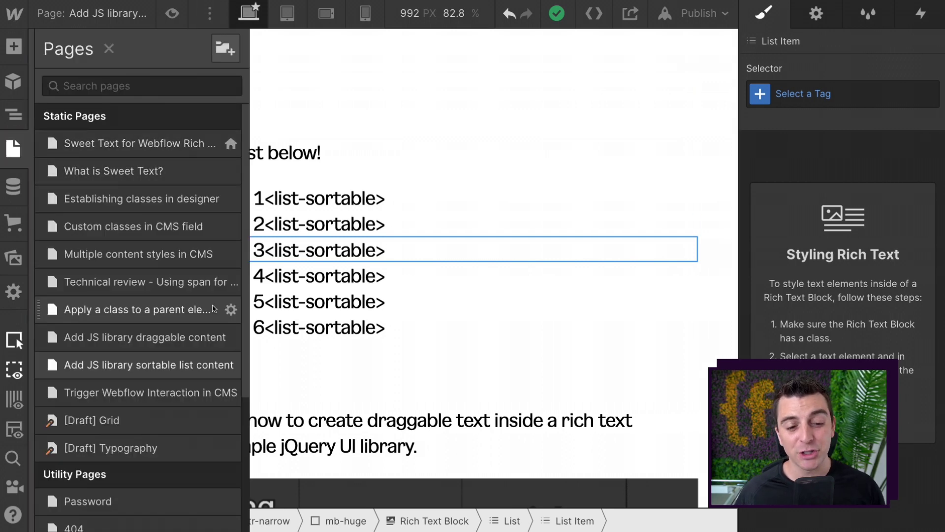
{"action": "left_click", "coordinate": [231, 364]}
{"action": "scroll", "coordinate": [264, 346], "scroll_direction": "down", "scroll_amount": 10}
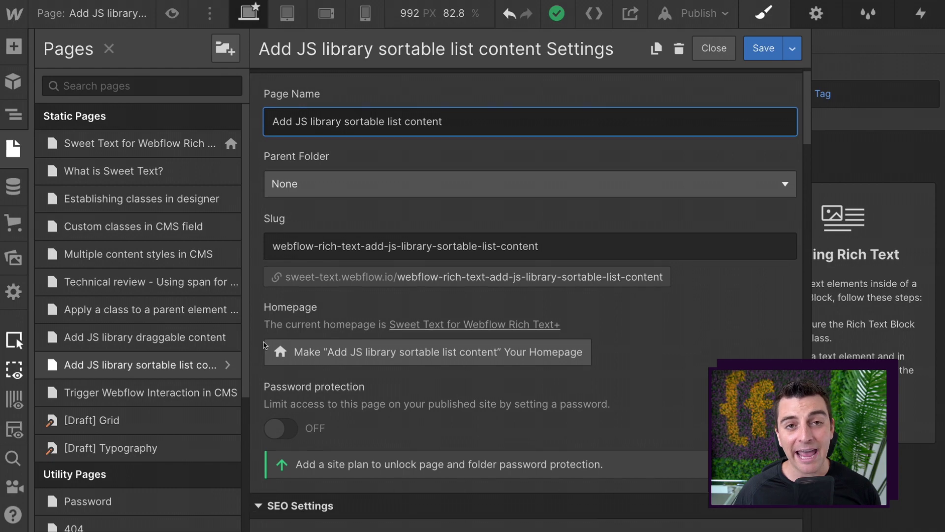
{"action": "scroll", "coordinate": [264, 346], "scroll_direction": "down", "scroll_amount": 15}
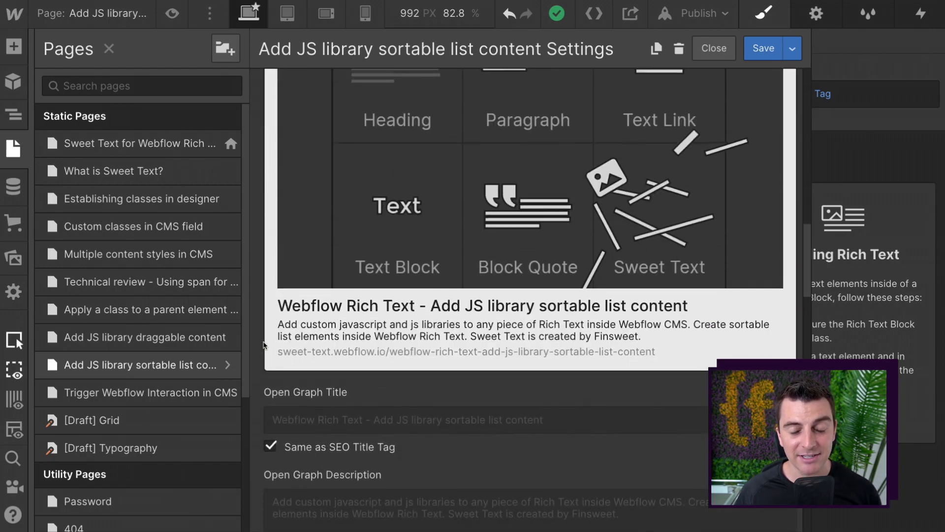
{"action": "scroll", "coordinate": [263, 345], "scroll_direction": "down", "scroll_amount": 10}
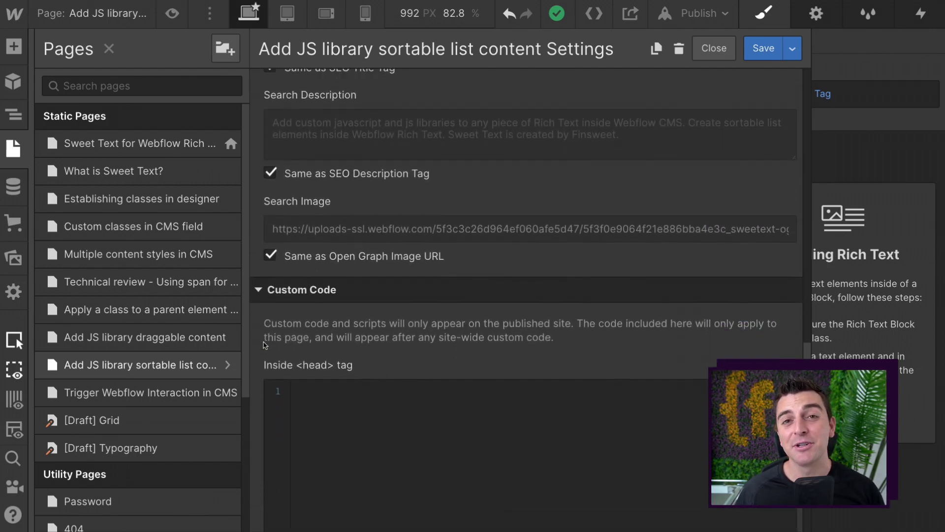
{"action": "scroll", "coordinate": [265, 346], "scroll_direction": "down", "scroll_amount": 8}
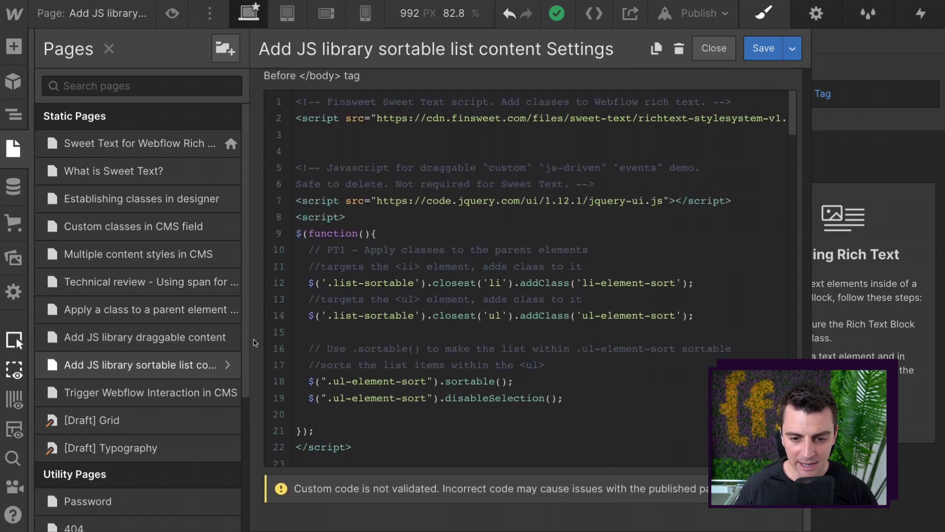
{"action": "scroll", "coordinate": [255, 342], "scroll_direction": "up", "scroll_amount": 1}
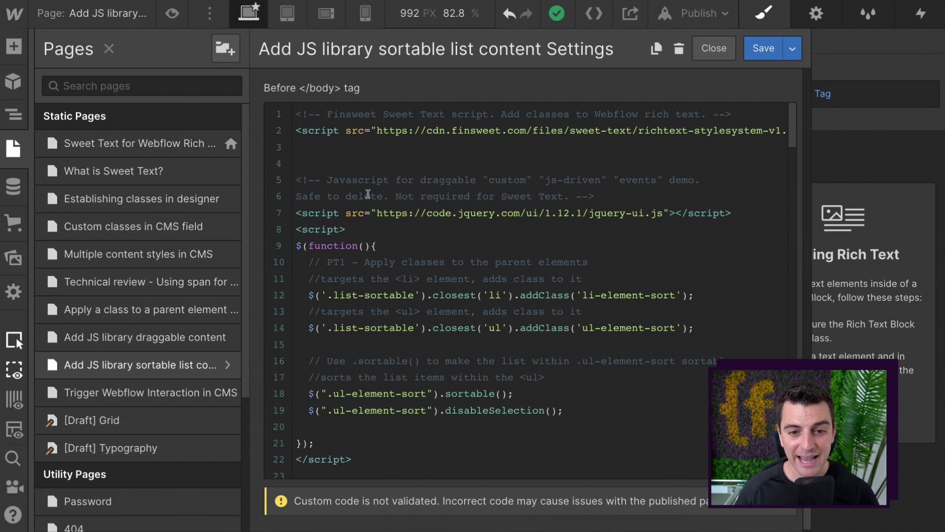
Highlight the jQuery UI library line and the demo sortable script (lines 4–22) in the Before </body> code.
{"action": "left_click_drag", "start_coordinate": [337, 140], "coordinate": [296, 113]}
{"action": "left_click", "coordinate": [344, 150]}
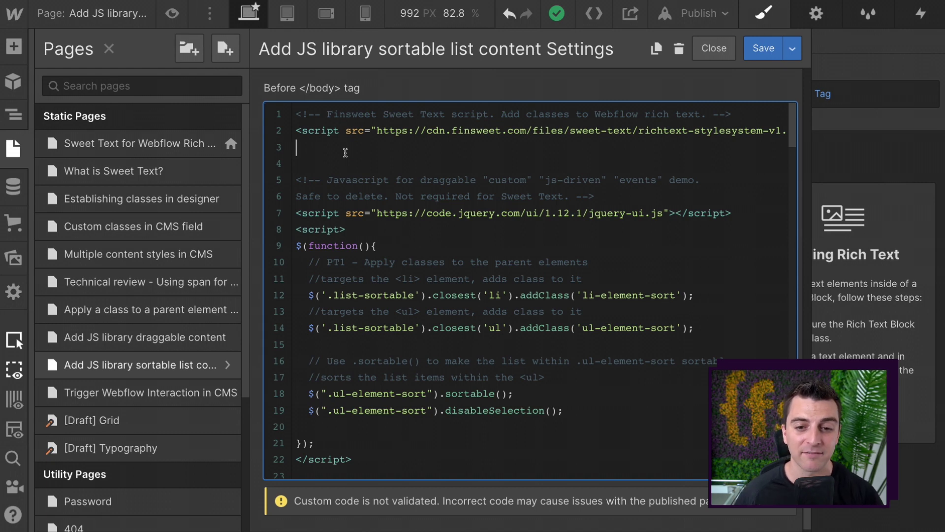
{"action": "left_click_drag", "start_coordinate": [305, 163], "coordinate": [503, 453]}
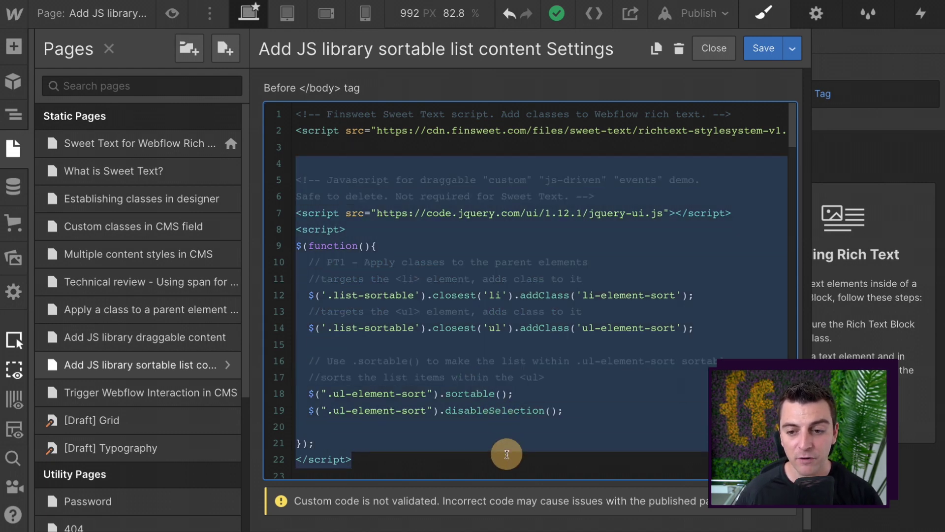
{"action": "left_click", "coordinate": [430, 261]}
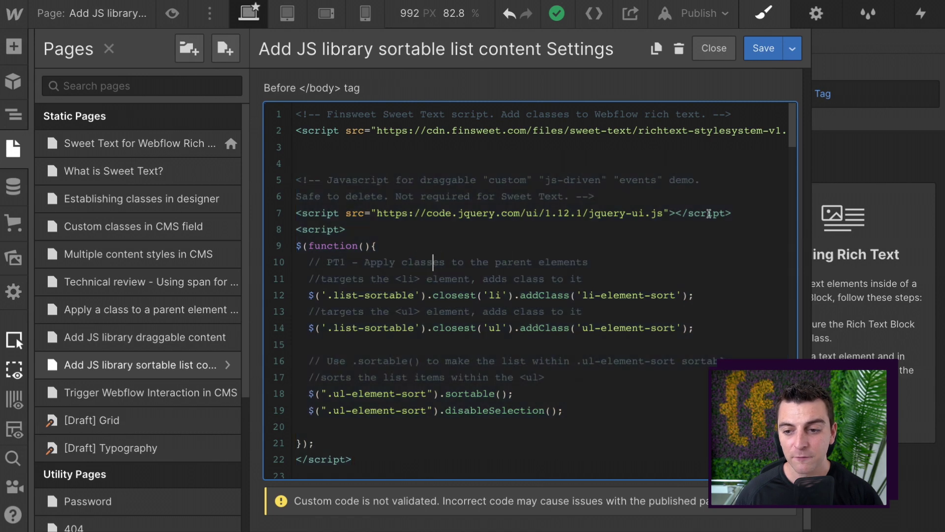
{"action": "left_click", "coordinate": [729, 213]}
{"action": "left_click_drag", "start_coordinate": [658, 209], "coordinate": [294, 213]}
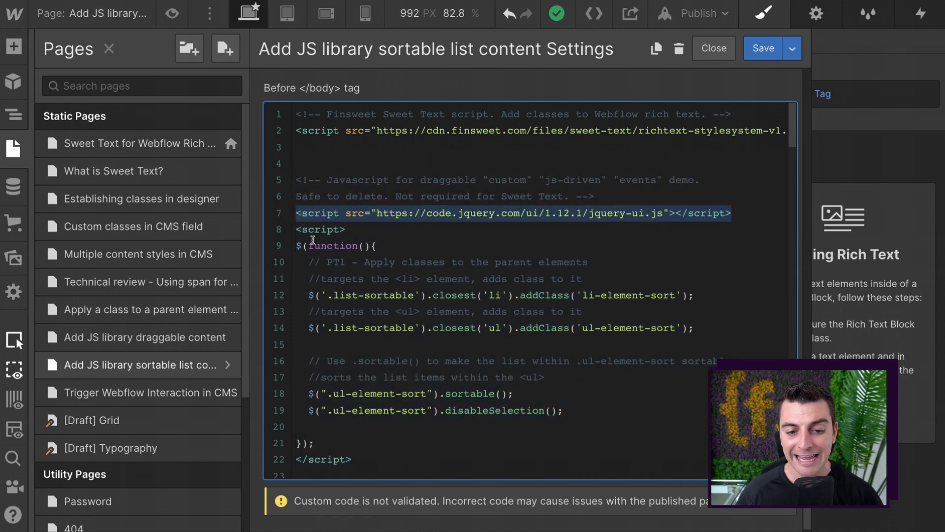
{"action": "left_click_drag", "start_coordinate": [295, 229], "coordinate": [444, 444]}
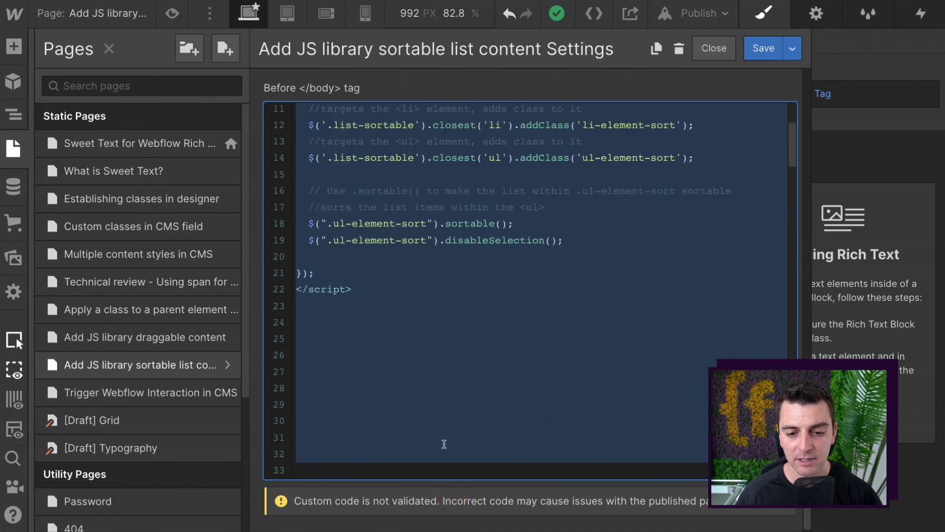
{"action": "scroll", "coordinate": [444, 444], "scroll_direction": "up", "scroll_amount": 3}
{"action": "left_click", "coordinate": [444, 444]}
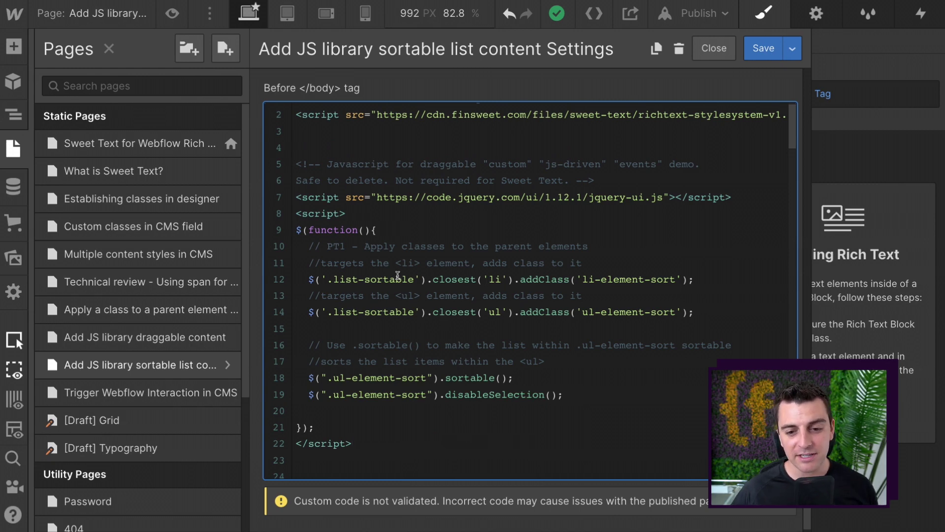
{"action": "left_click_drag", "start_coordinate": [414, 279], "coordinate": [327, 279]}
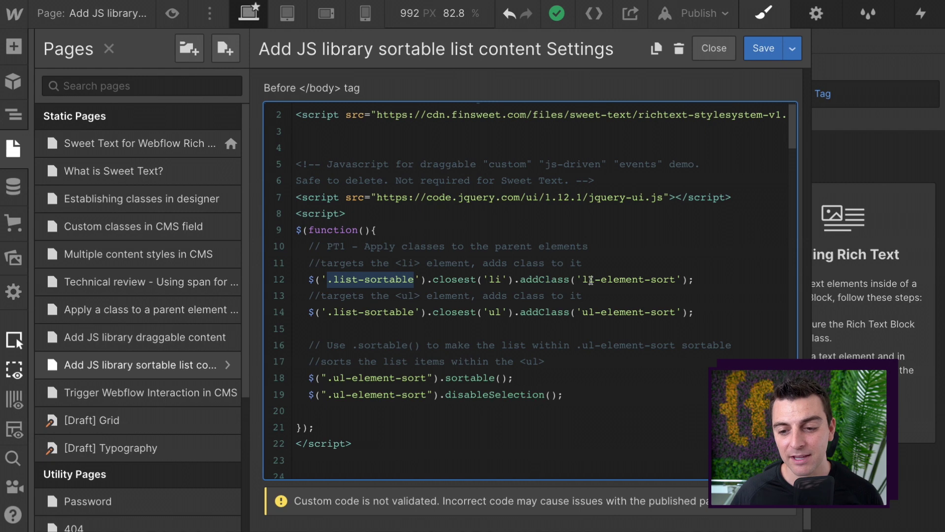
{"action": "left_click_drag", "start_coordinate": [581, 279], "coordinate": [676, 280]}
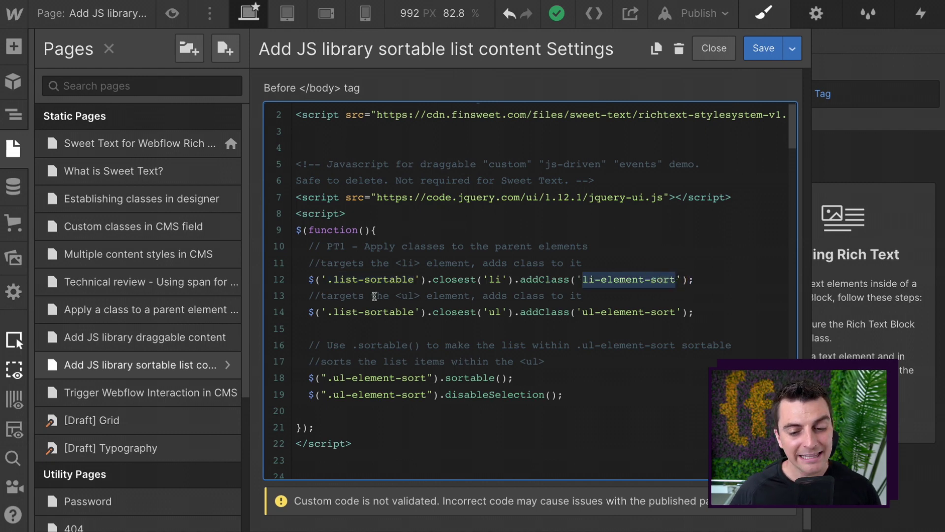
{"action": "left_click_drag", "start_coordinate": [327, 312], "coordinate": [419, 312]}
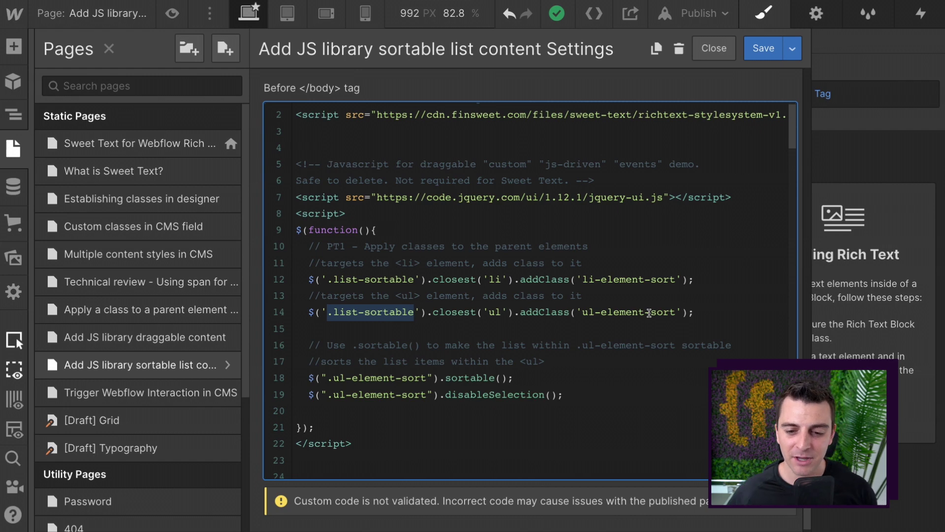
{"action": "scroll", "coordinate": [433, 309], "scroll_direction": "down", "scroll_amount": 3}
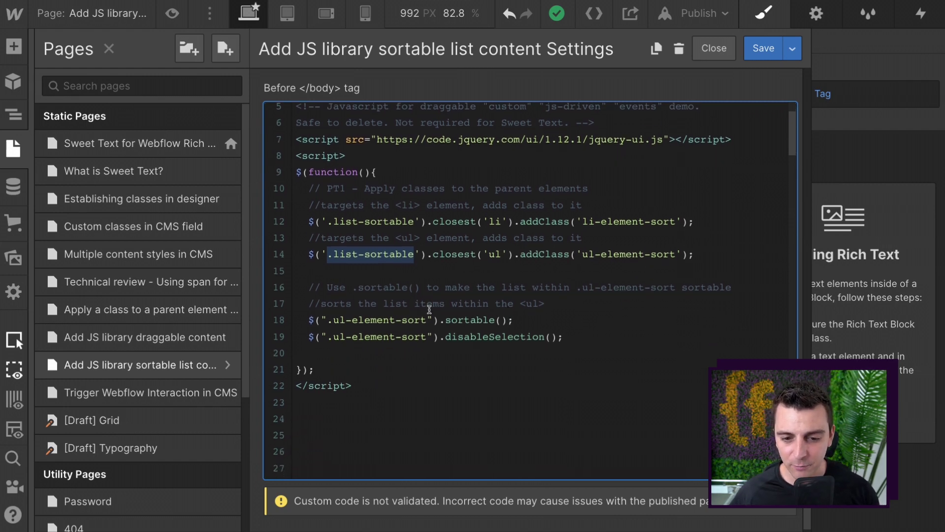
Highlight the ul-element-sort class, the .sortable() and .disableSelection() lines, then close the page settings.
{"action": "left_click_drag", "start_coordinate": [426, 320], "coordinate": [326, 315]}
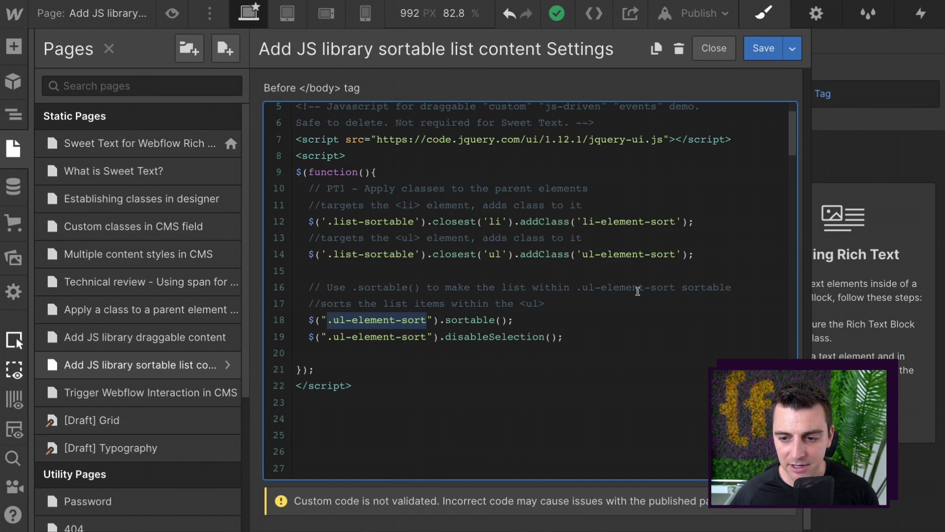
{"action": "left_click_drag", "start_coordinate": [676, 254], "coordinate": [576, 252]}
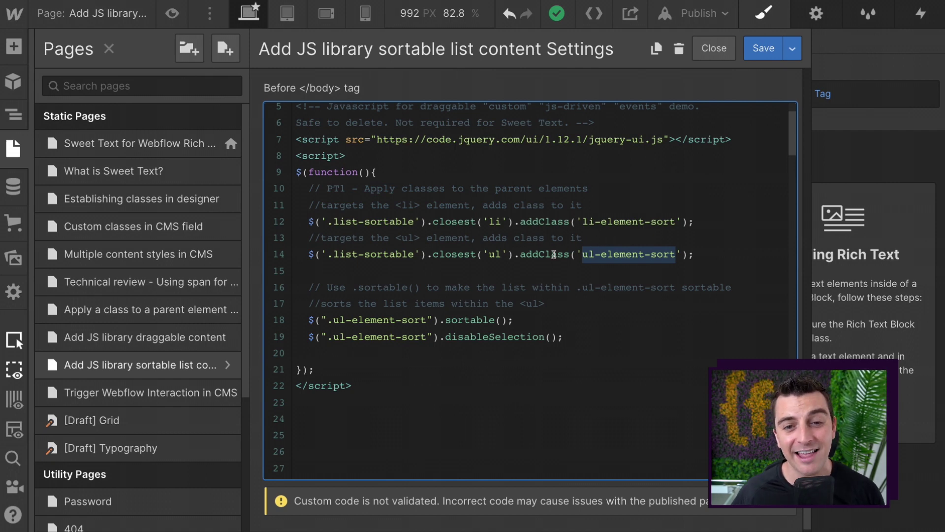
{"action": "left_click_drag", "start_coordinate": [528, 321], "coordinate": [293, 320]}
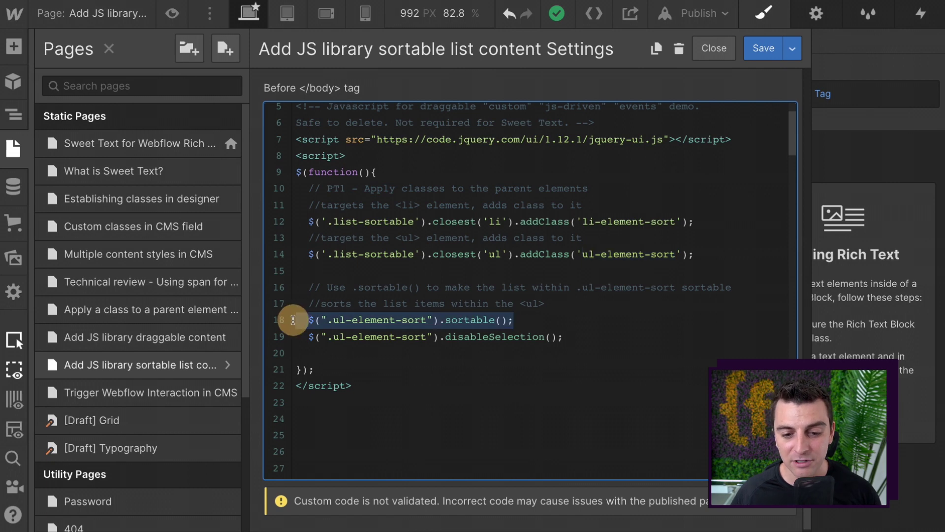
{"action": "left_click", "coordinate": [587, 343]}
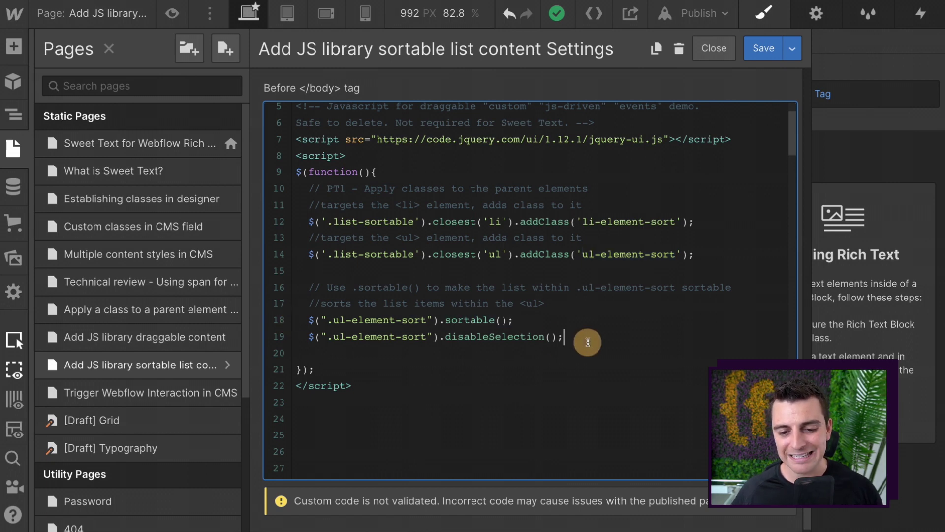
{"action": "left_click_drag", "start_coordinate": [588, 342], "coordinate": [297, 337]}
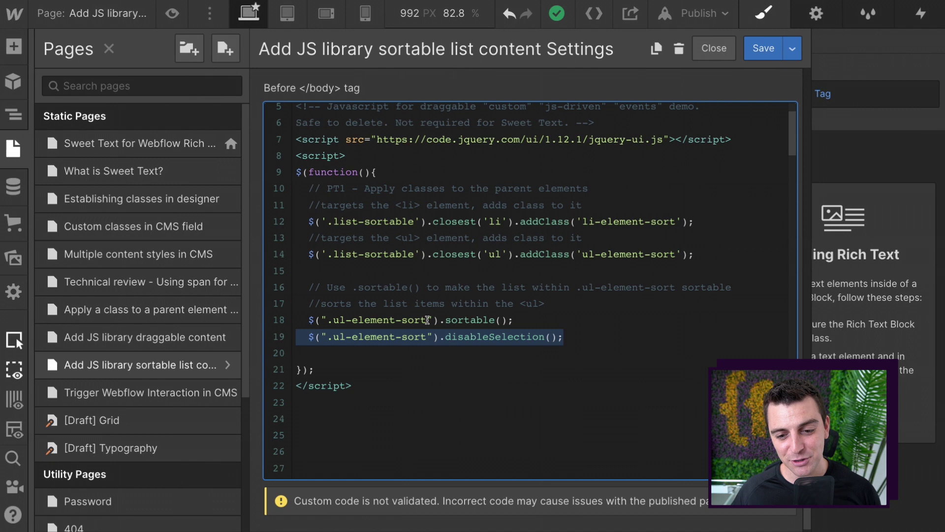
{"action": "left_click_drag", "start_coordinate": [428, 320], "coordinate": [335, 316]}
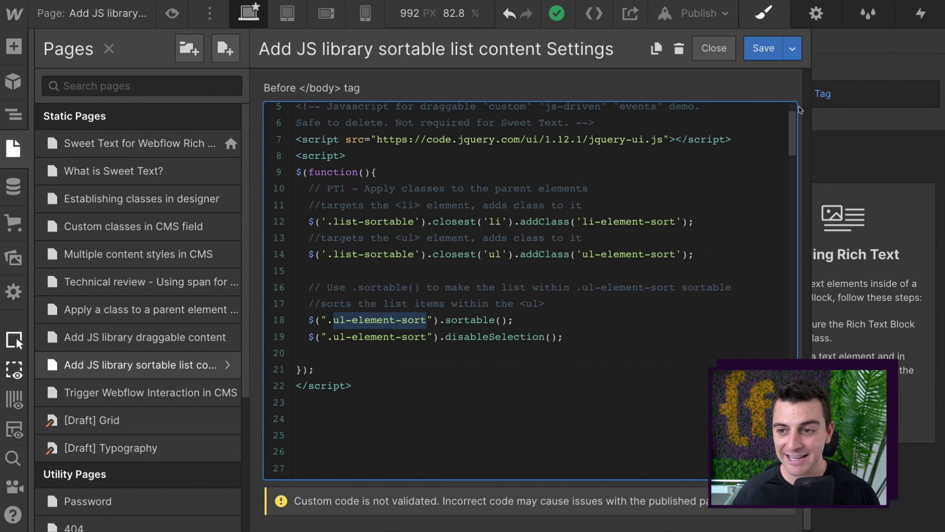
{"action": "left_click", "coordinate": [764, 51]}
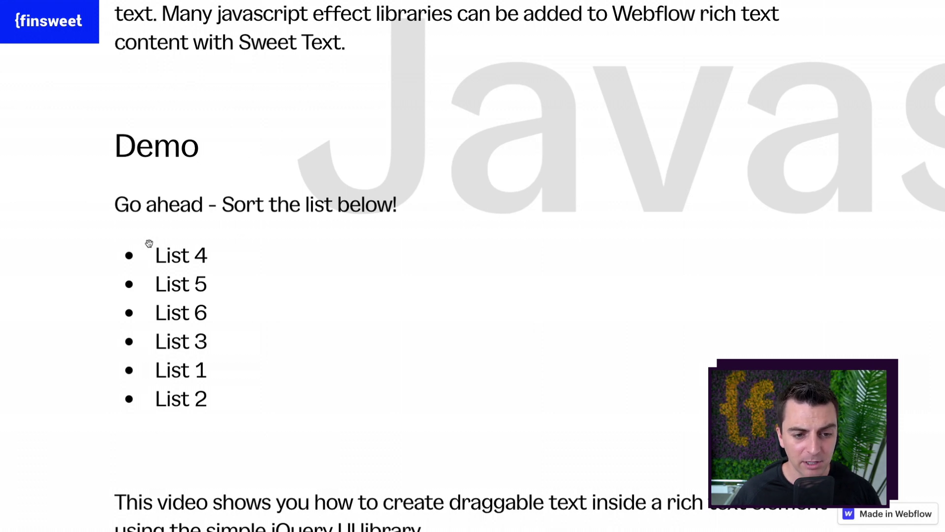
Inspect the first Demo list bullet in DevTools, moving the window up-left and enlarging its text.
{"action": "right_click", "coordinate": [137, 252]}
{"action": "left_click", "coordinate": [167, 362]}
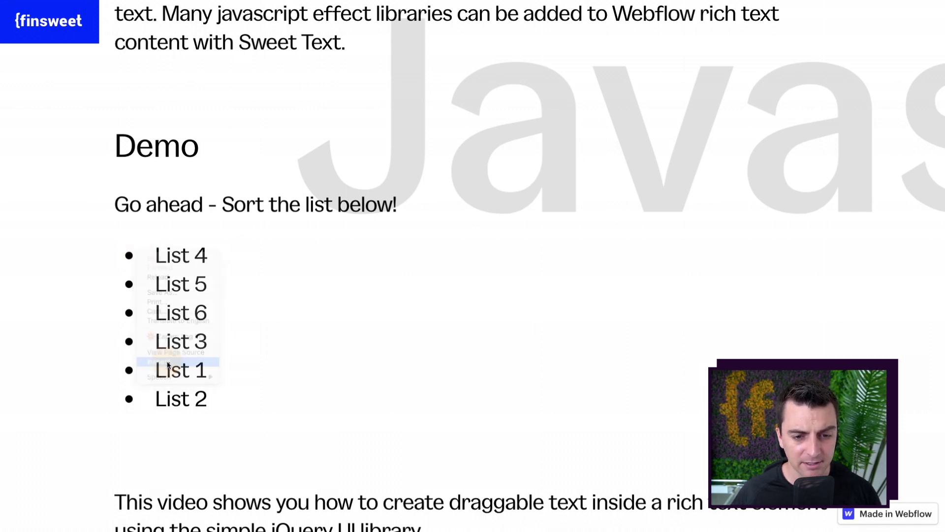
{"action": "left_click_drag", "start_coordinate": [593, 50], "coordinate": [311, 0]}
{"action": "key", "text": "super+plus"}
{"action": "key", "text": "super+plus"}
{"action": "key", "text": "super+plus"}
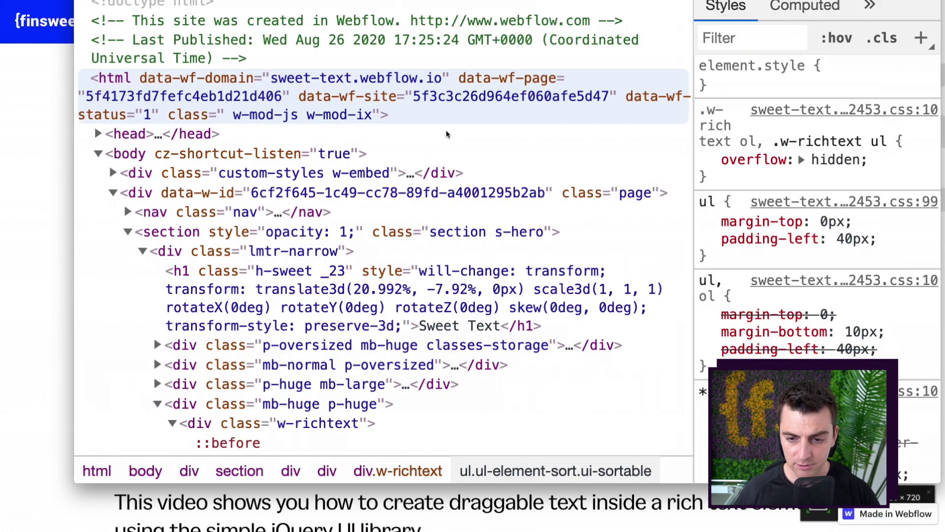
Reduce the DevTools text one step and expand the ul-element-sort list to show its six li items.
{"action": "key", "text": "super+minus"}
{"action": "scroll", "coordinate": [359, 232], "scroll_direction": "down", "scroll_amount": 1}
{"action": "scroll", "coordinate": [360, 232], "scroll_direction": "down", "scroll_amount": 6}
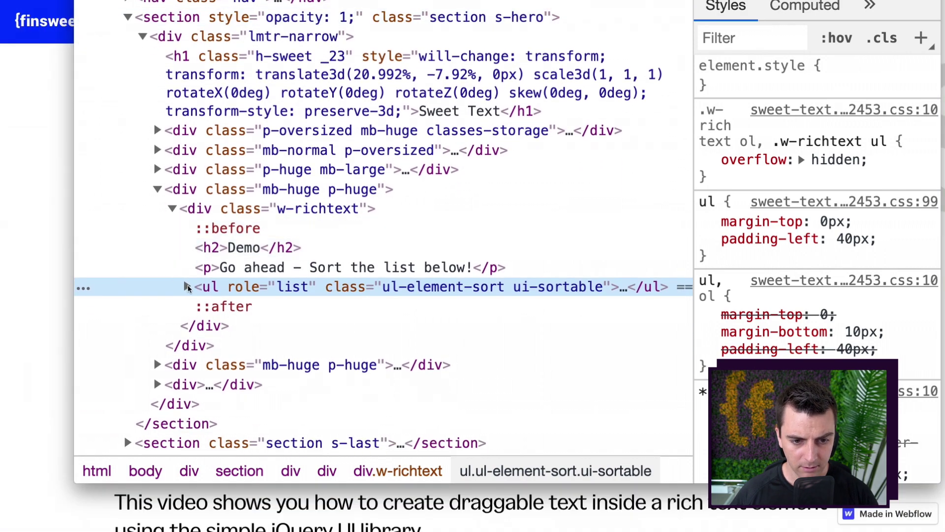
{"action": "left_click", "coordinate": [188, 287]}
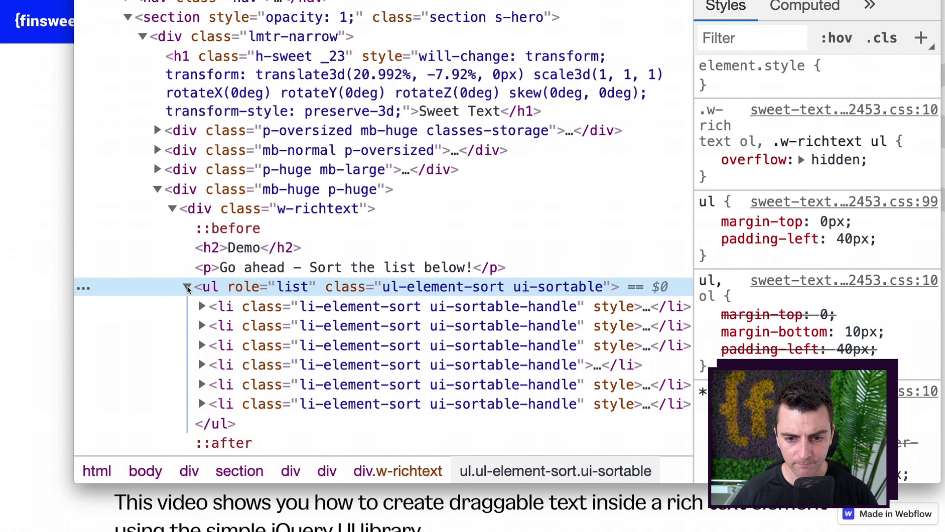
{"action": "scroll", "coordinate": [187, 288], "scroll_direction": "down", "scroll_amount": 2}
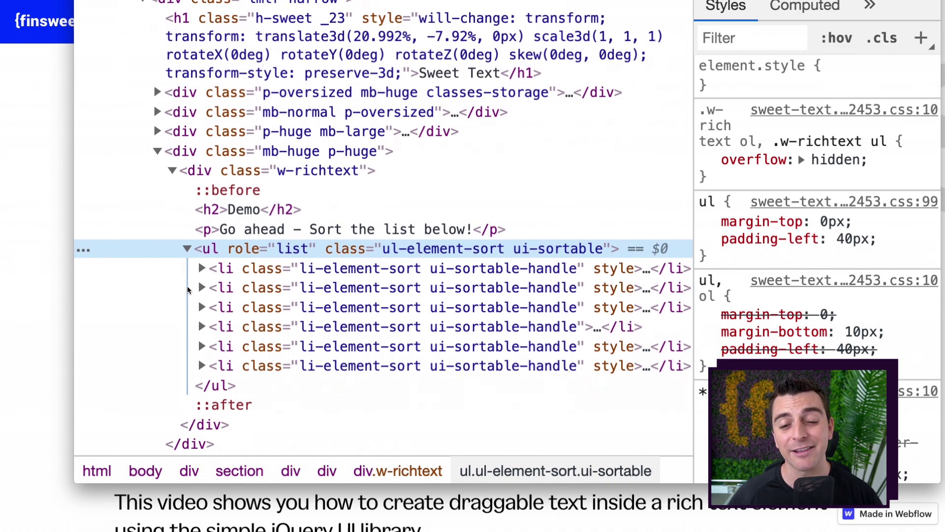
{"action": "scroll", "coordinate": [188, 290], "scroll_direction": "down", "scroll_amount": 1}
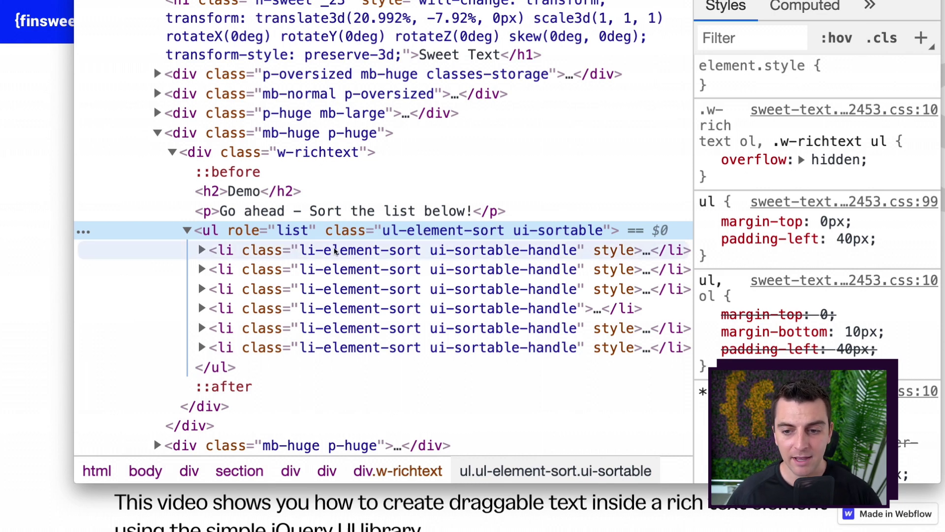
Select the first li, expand it to its List 4 span.list-sortable, then reselect the li and ul.
{"action": "left_click", "coordinate": [345, 257]}
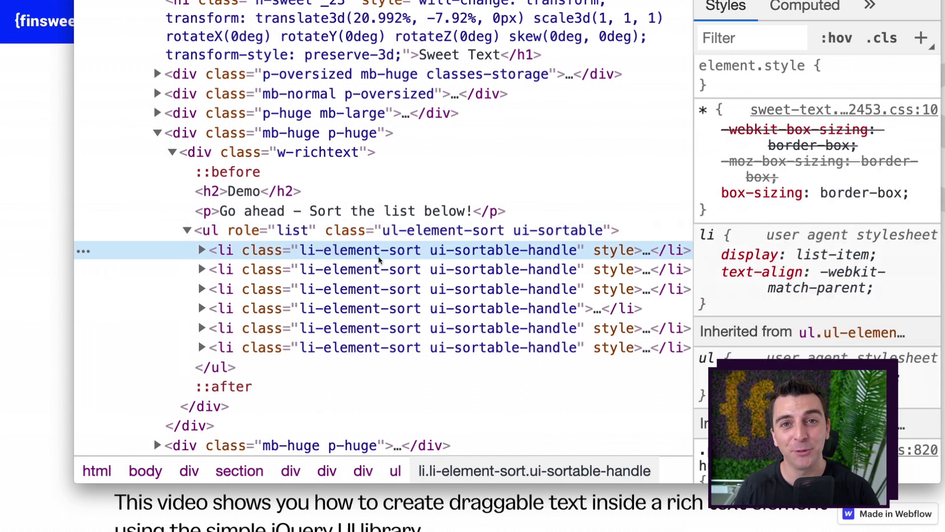
{"action": "left_click", "coordinate": [203, 249]}
{"action": "left_click", "coordinate": [345, 275]}
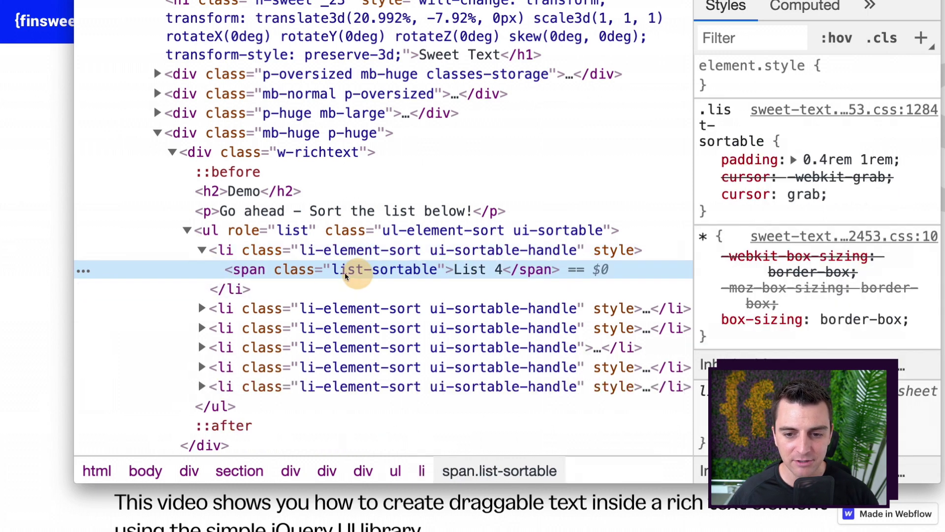
{"action": "left_click", "coordinate": [383, 250]}
{"action": "left_click", "coordinate": [379, 233]}
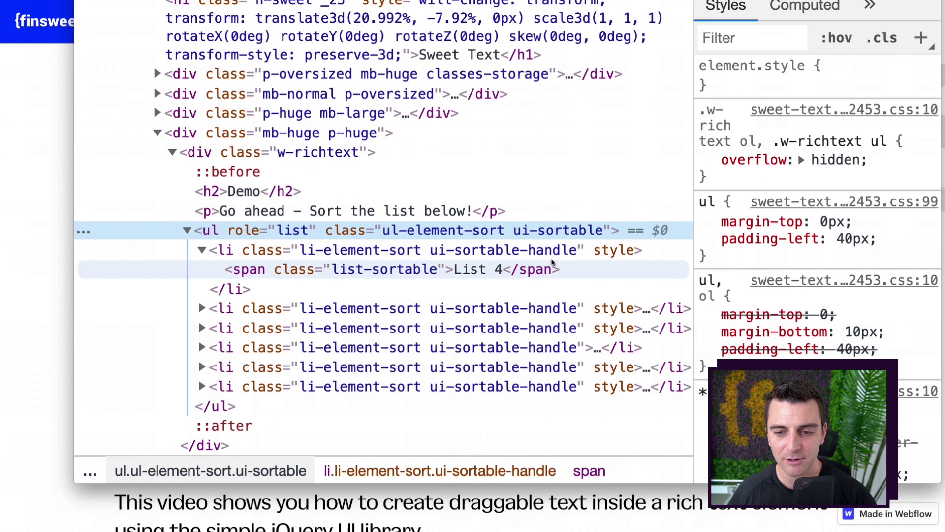